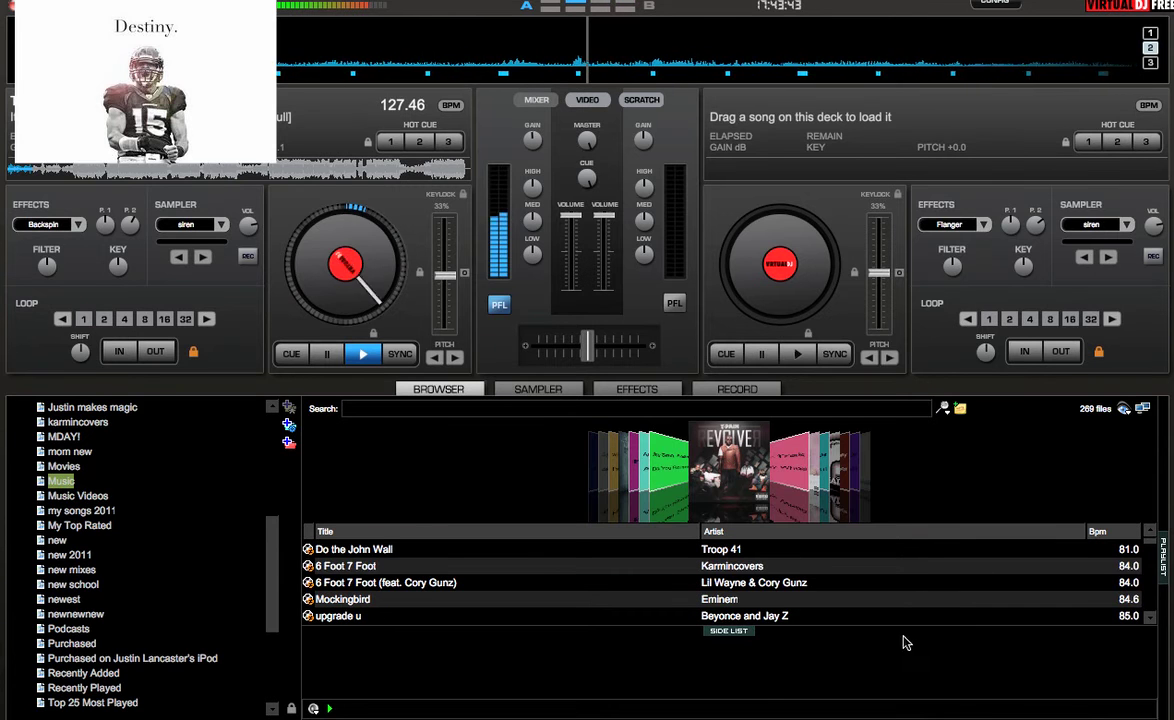
- Look through the Music playlist's songs in order of BPM, up to the 150 BPM tracks
click(1149, 617)
click(1149, 617)
click(1149, 617)
click(1149, 617)
scroll(1146, 622, down, 5)
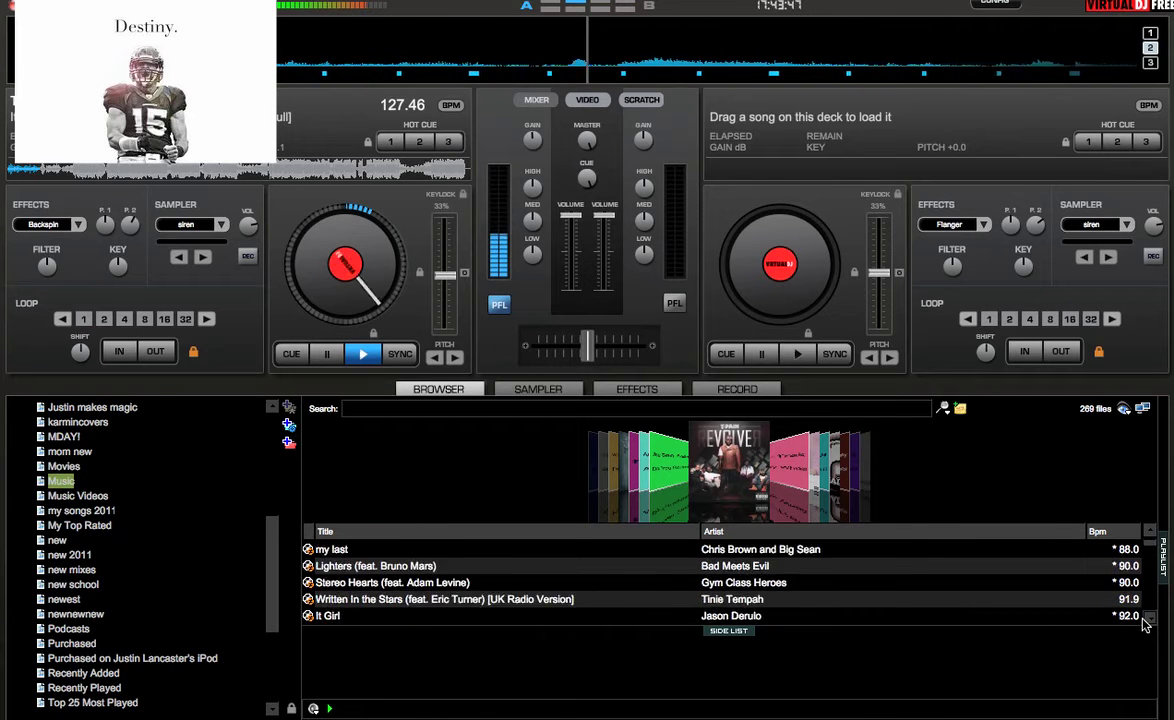
scroll(1146, 622, down, 10)
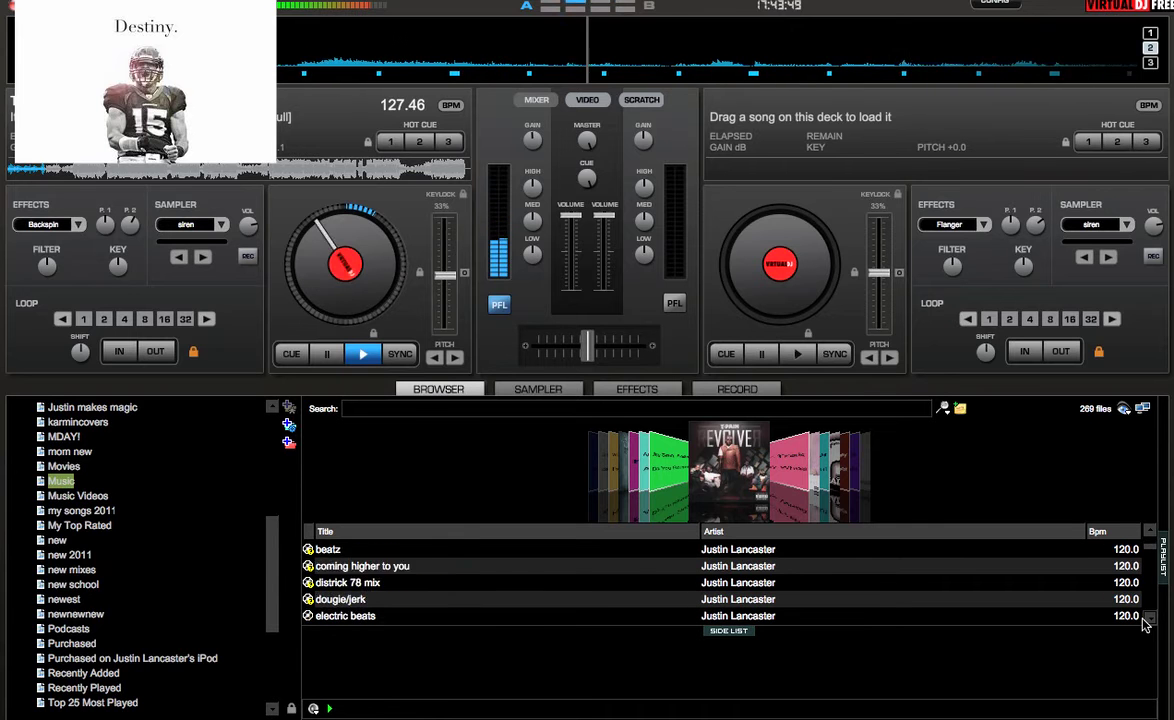
scroll(1146, 622, down, 10)
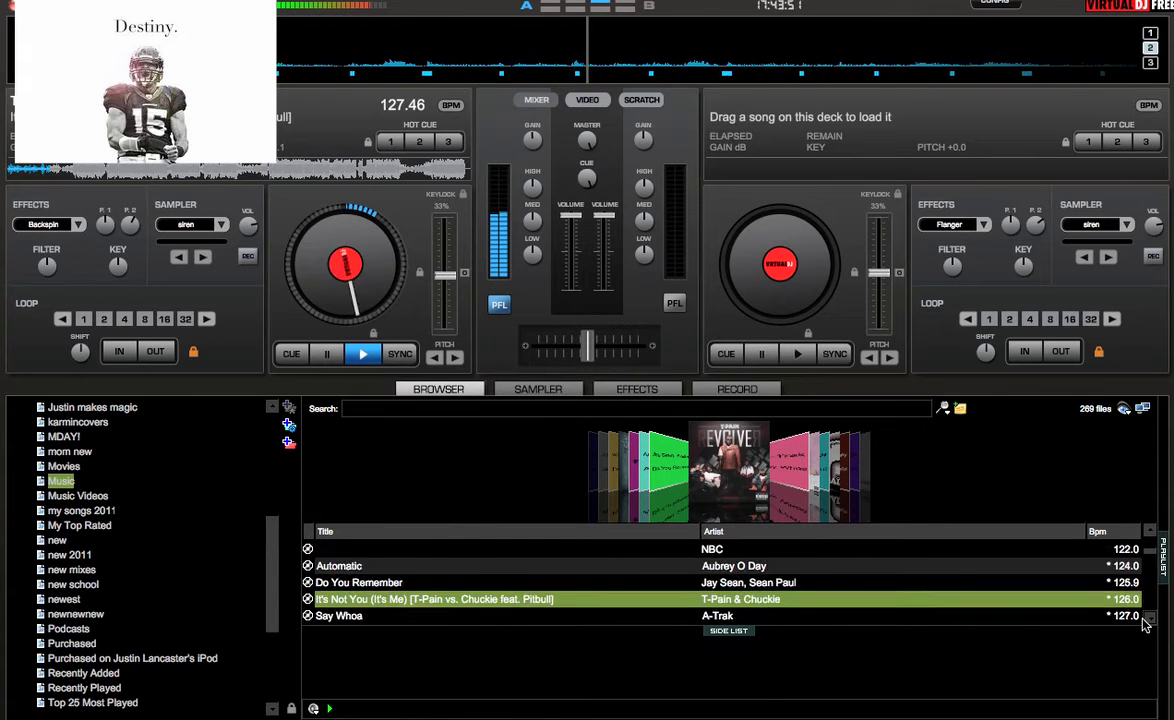
scroll(1144, 620, down, 10)
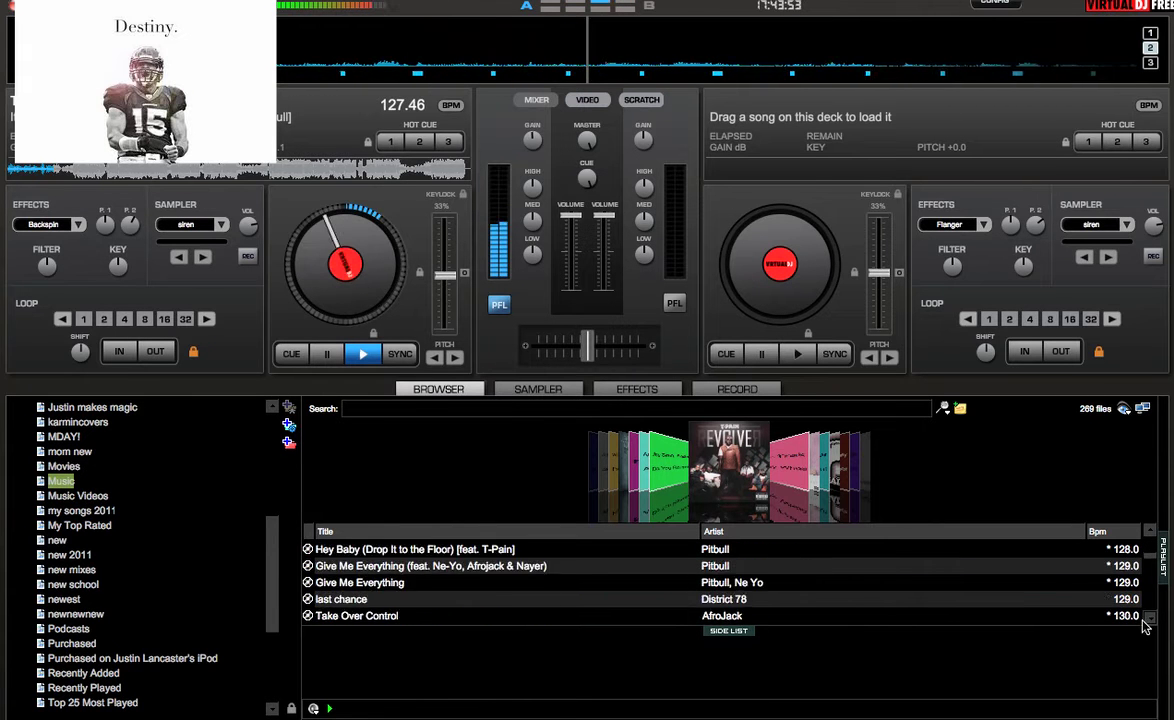
scroll(1146, 622, down, 4)
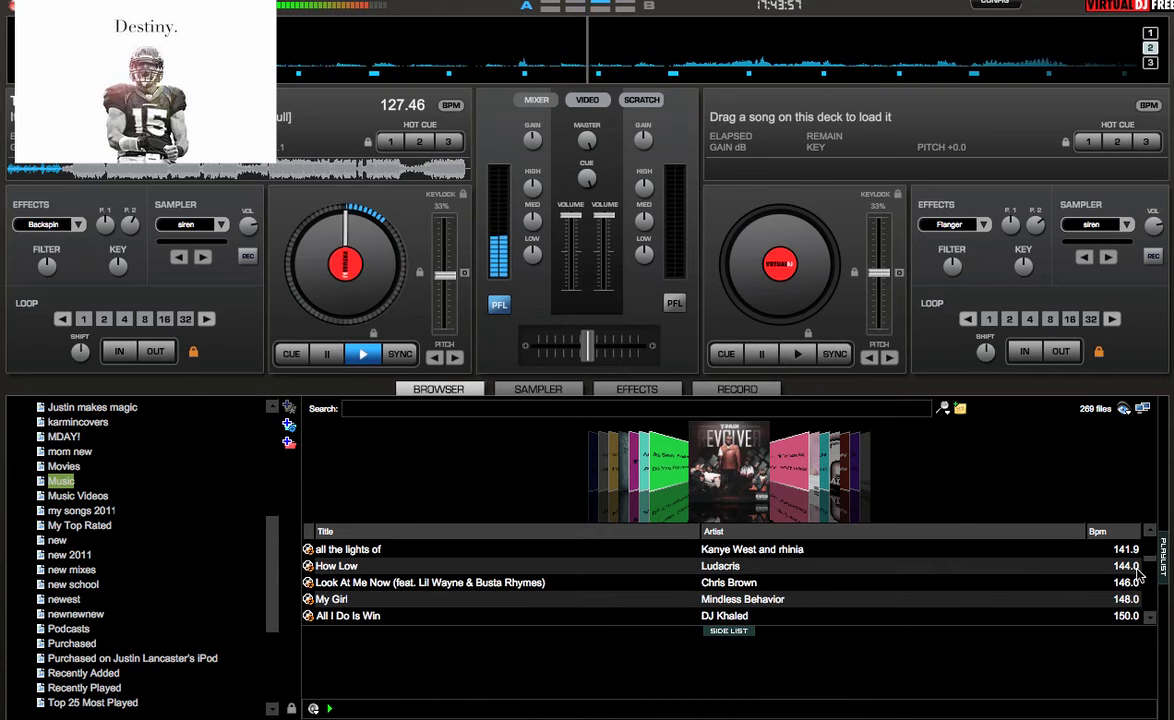
click(1143, 536)
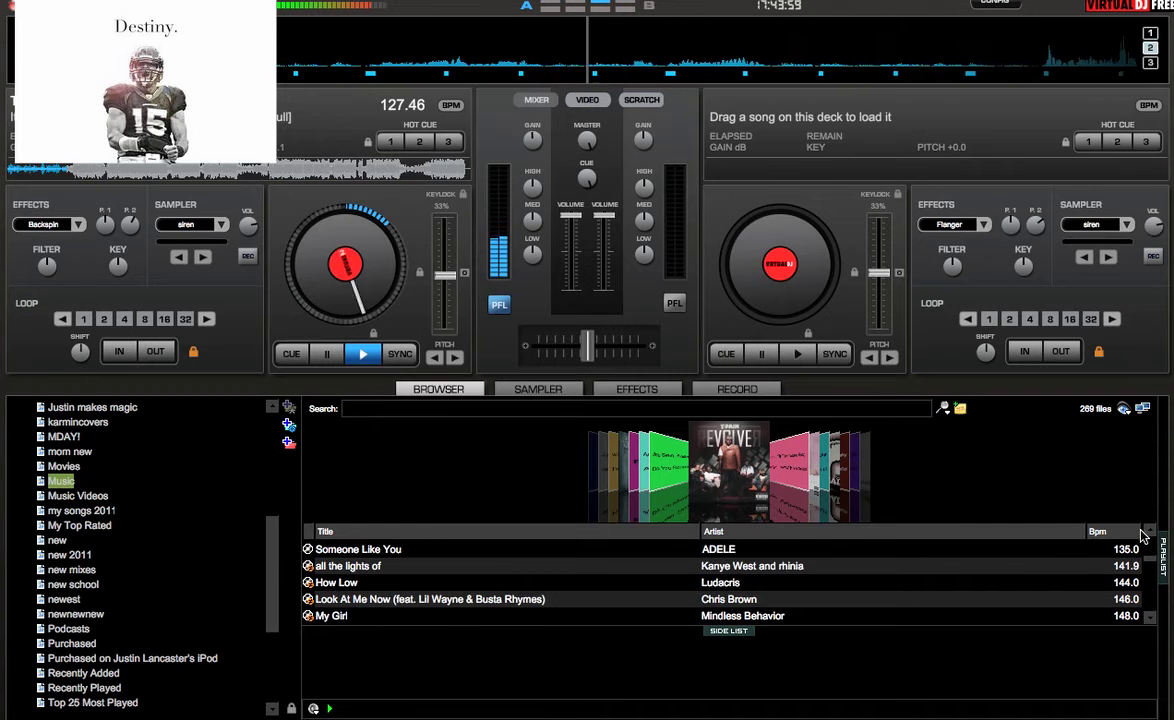
click(1143, 536)
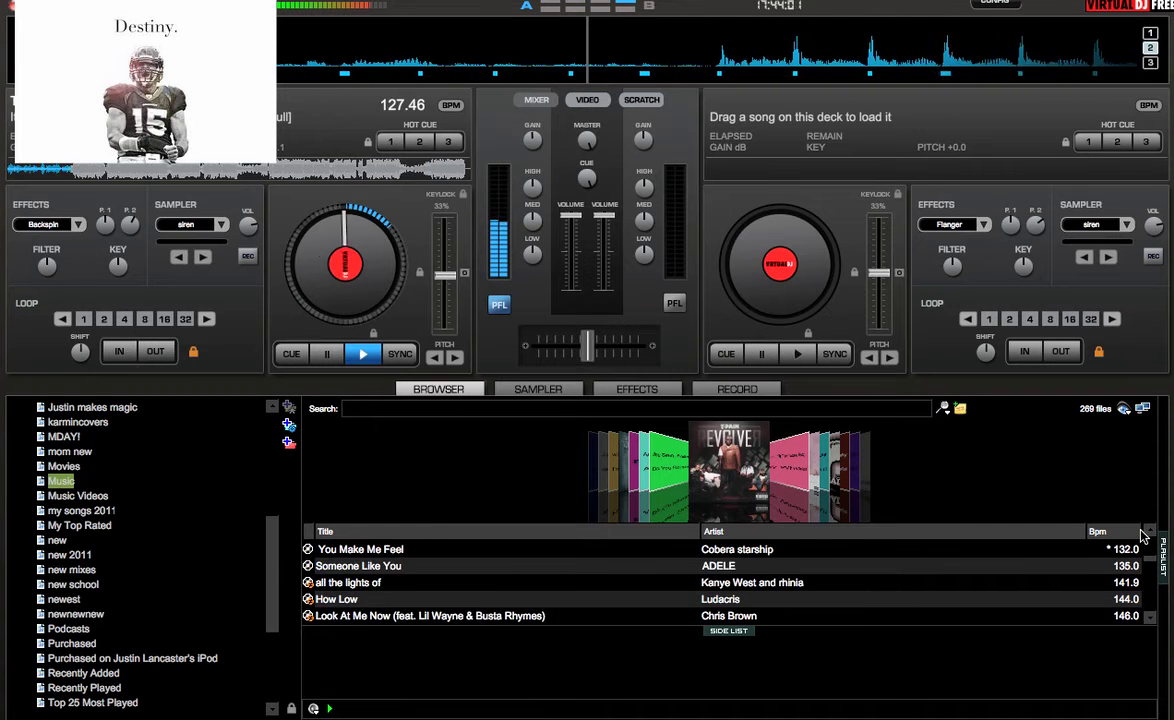
- Sort the Music playlist by artist and browse it as far as the Drake songs
click(987, 537)
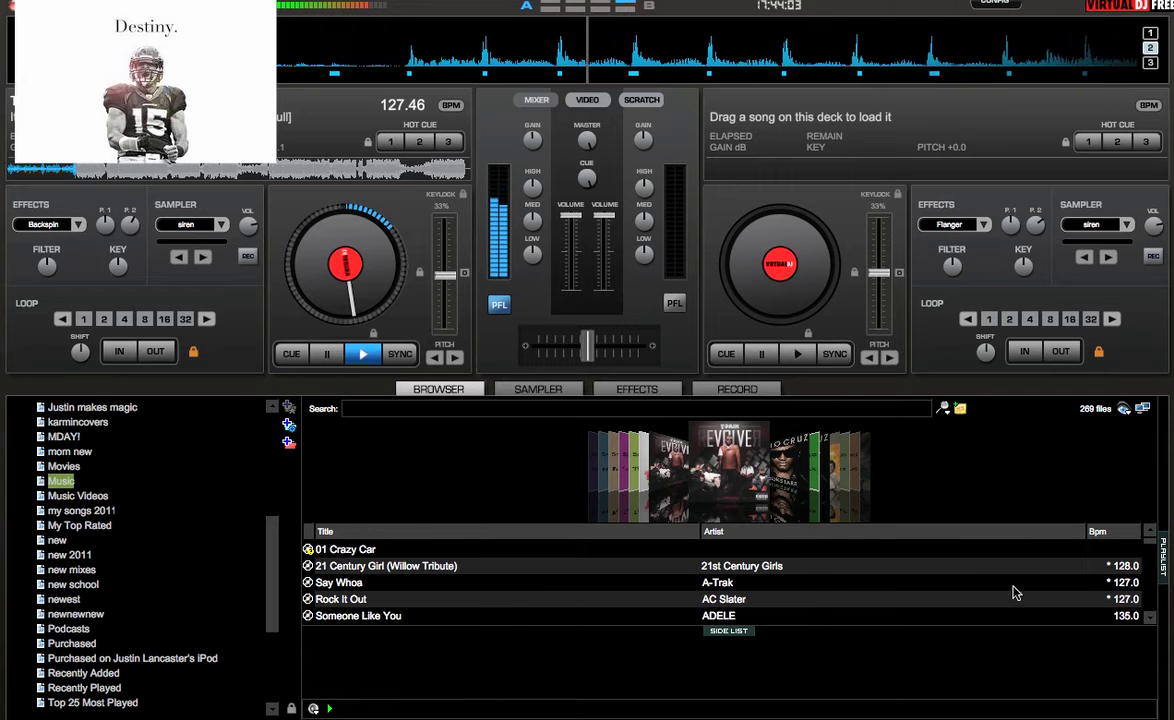
scroll(1145, 620, down, 8)
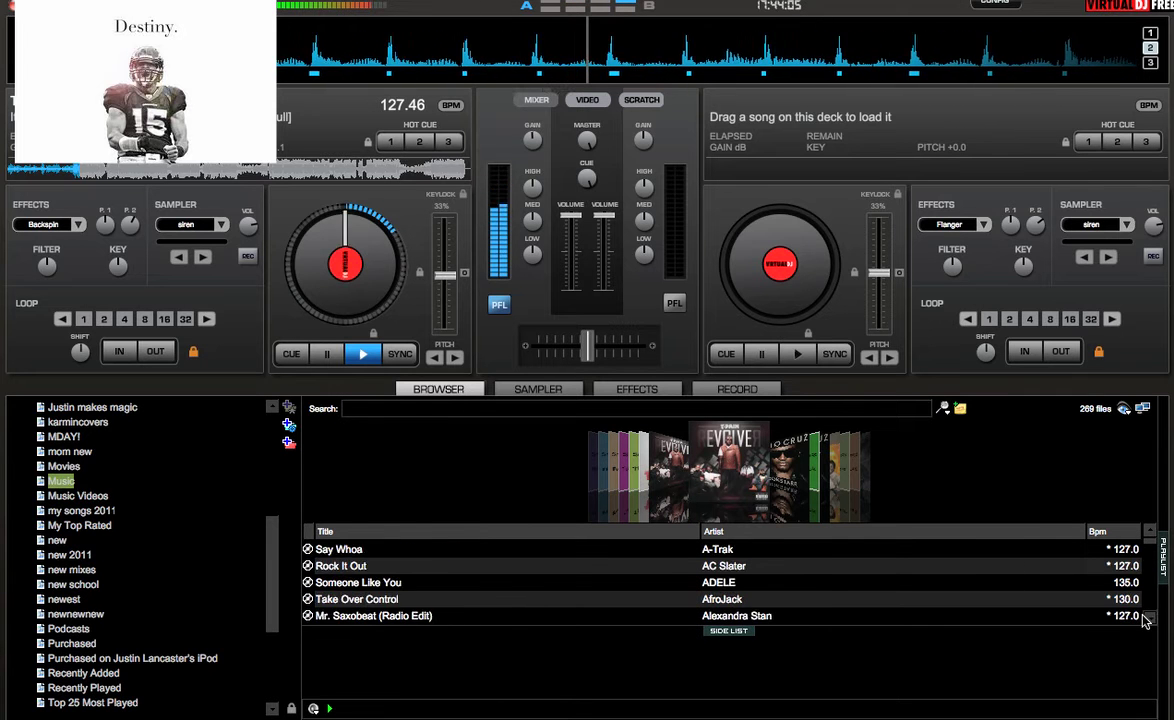
scroll(1145, 620, down, 20)
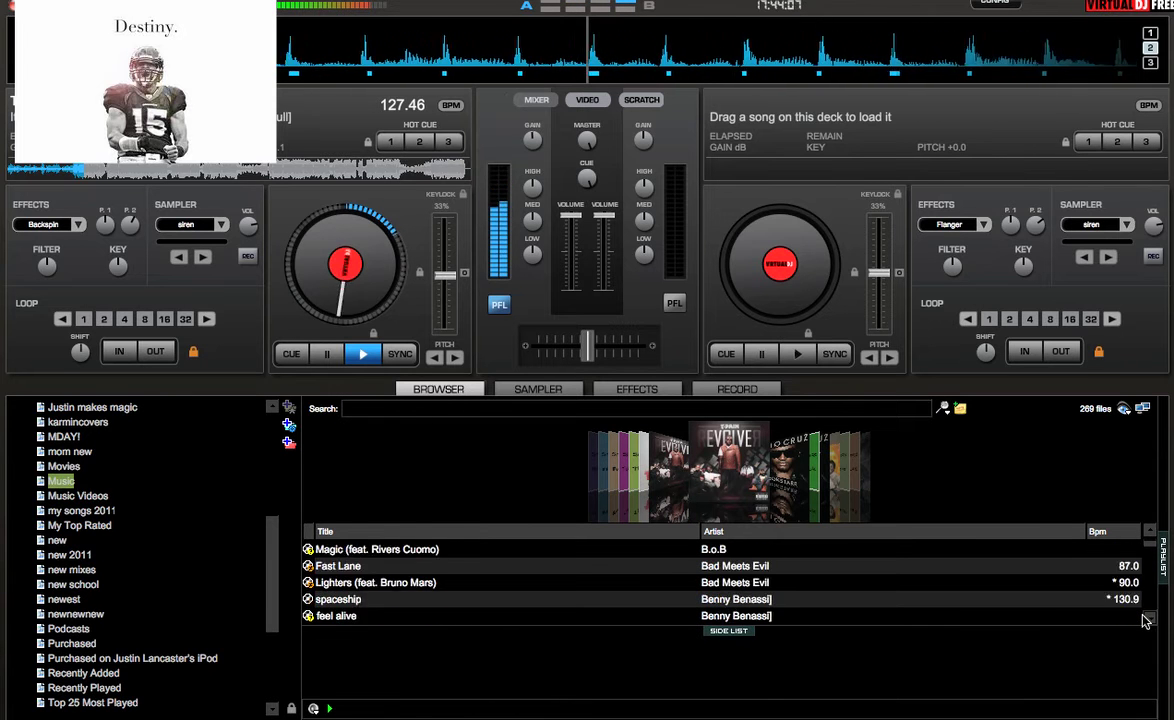
scroll(1145, 620, down, 20)
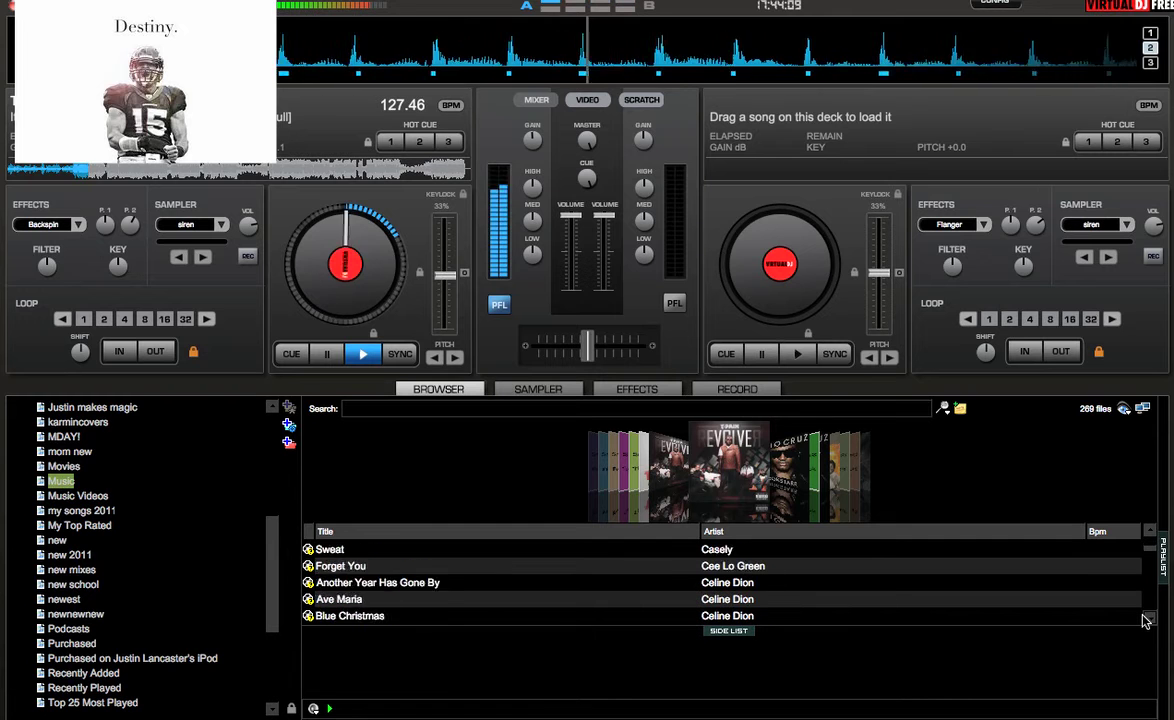
scroll(1145, 620, down, 8)
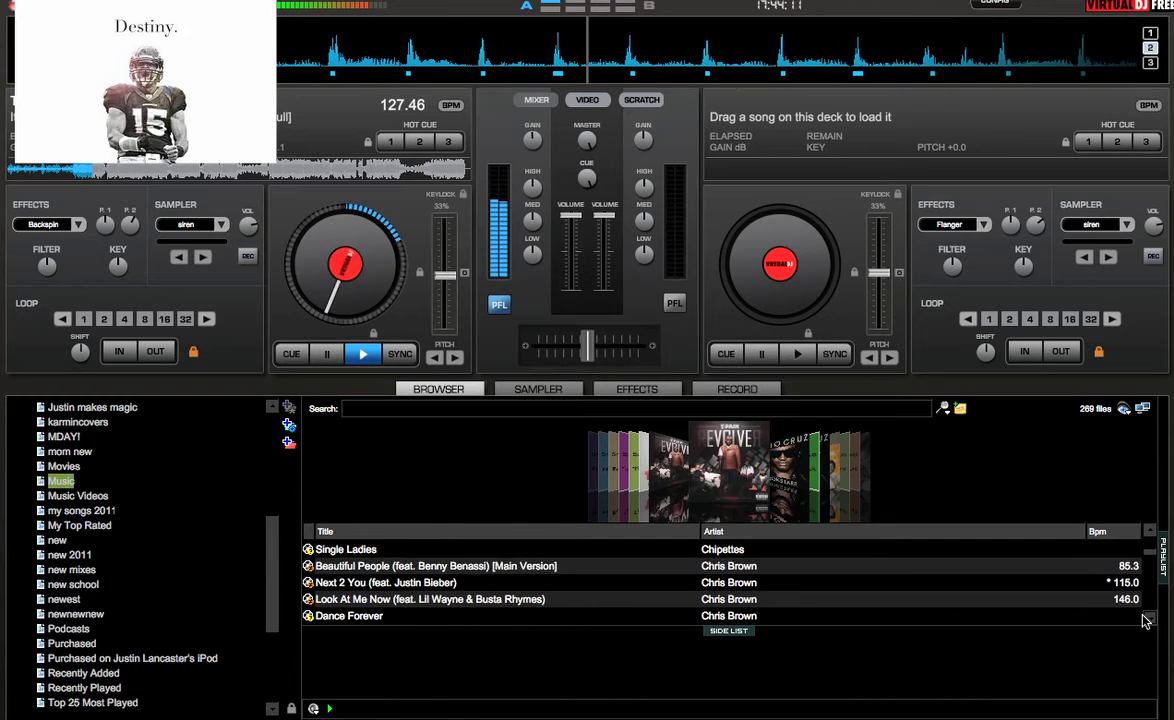
scroll(1145, 620, down, 15)
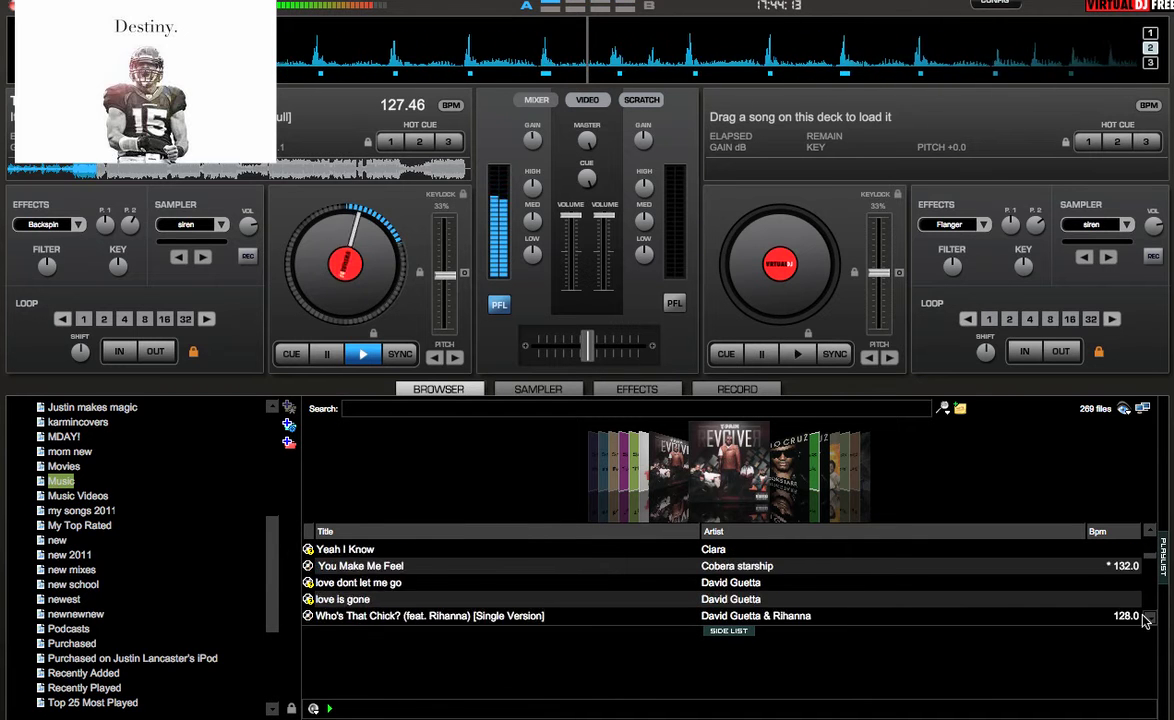
scroll(1145, 620, down, 8)
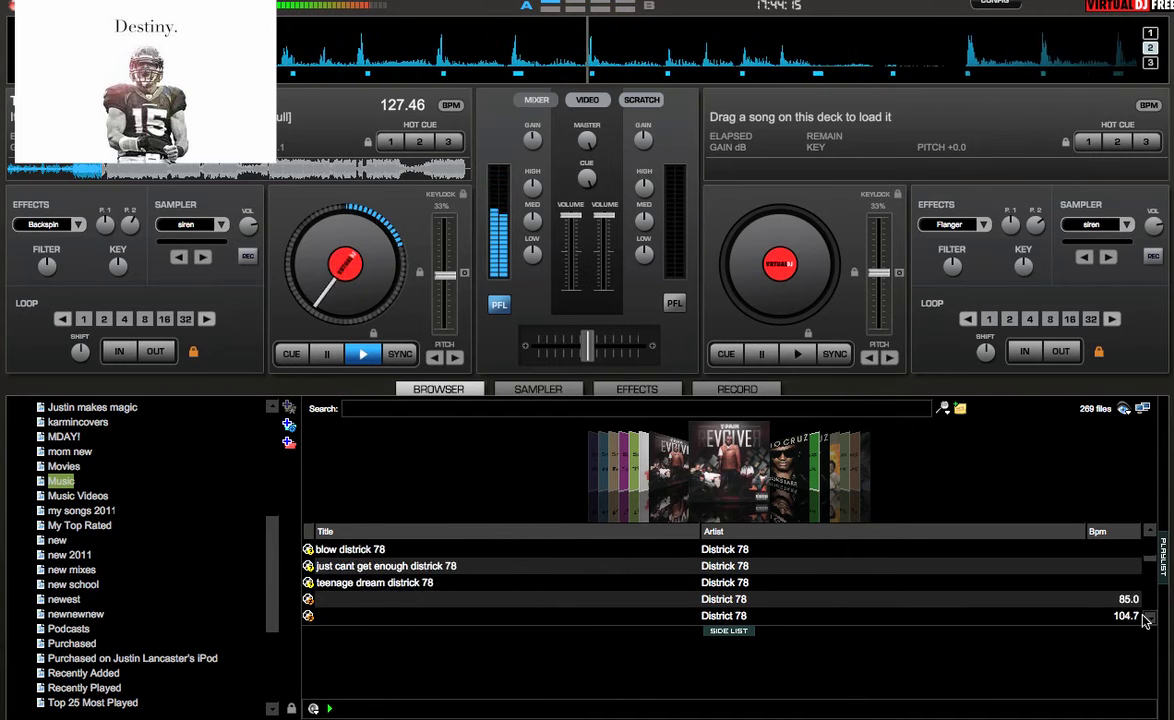
scroll(1145, 620, down, 4)
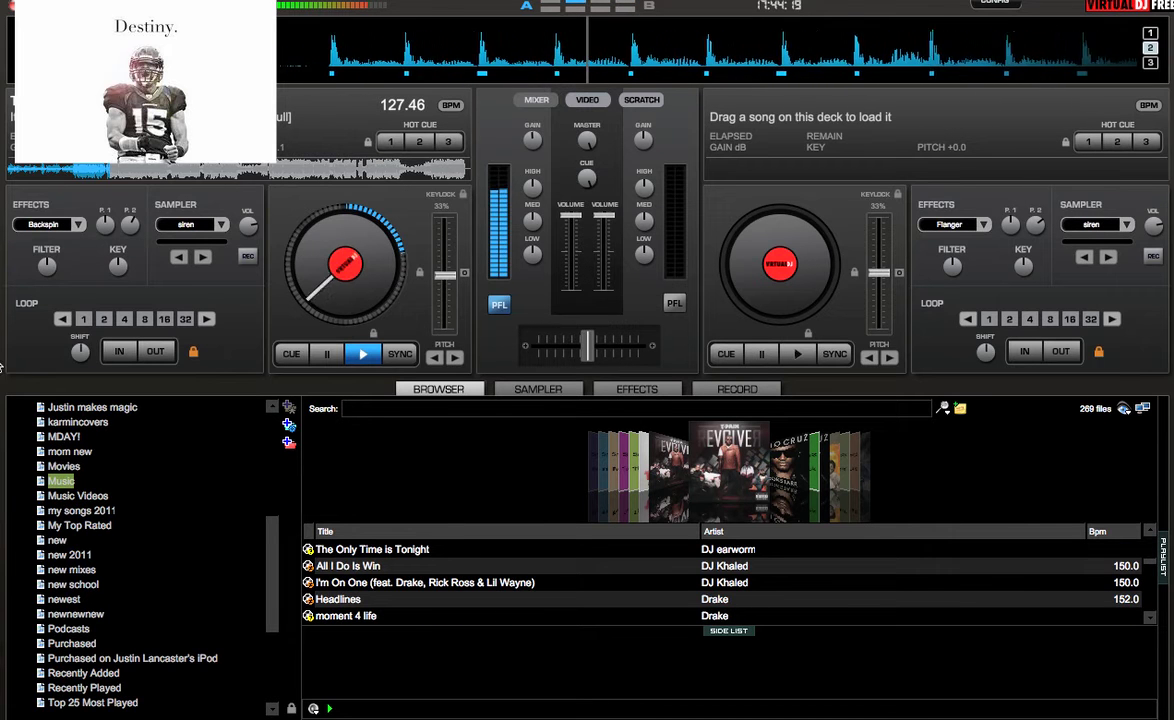
- Try one-beat loops on deck A while raising its tempo to 167.58 BPM and bringing it back to 126.73 BPM
click(84, 319)
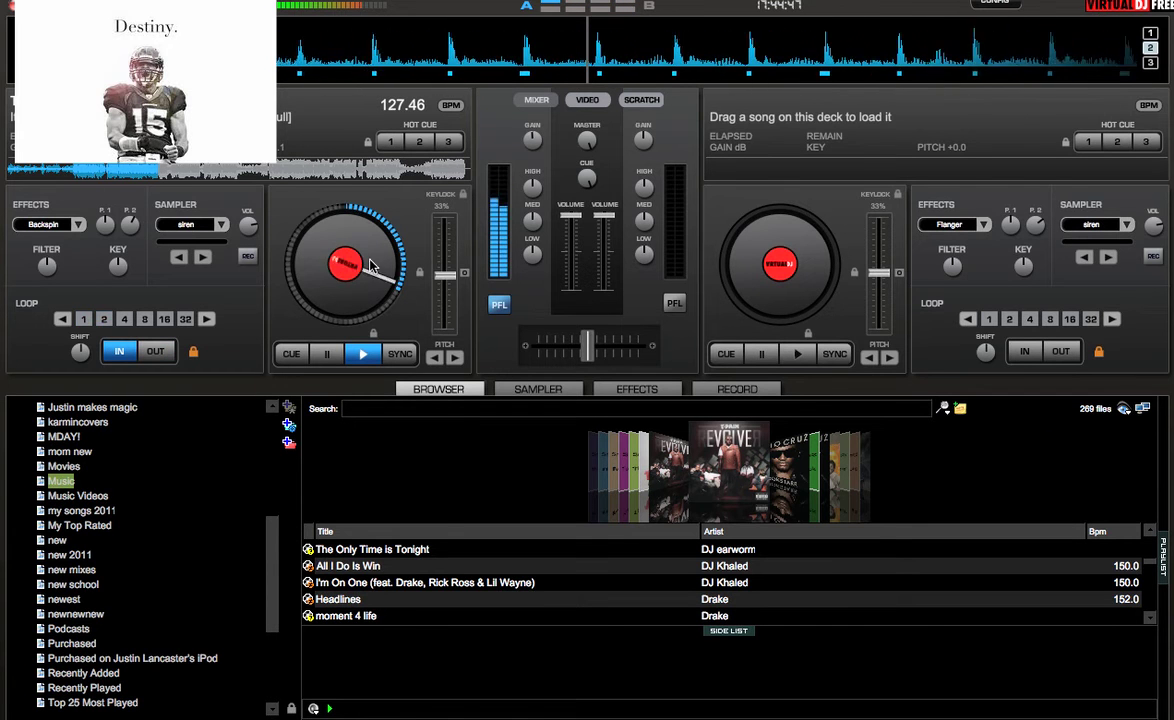
drag(437, 276, 421, 327)
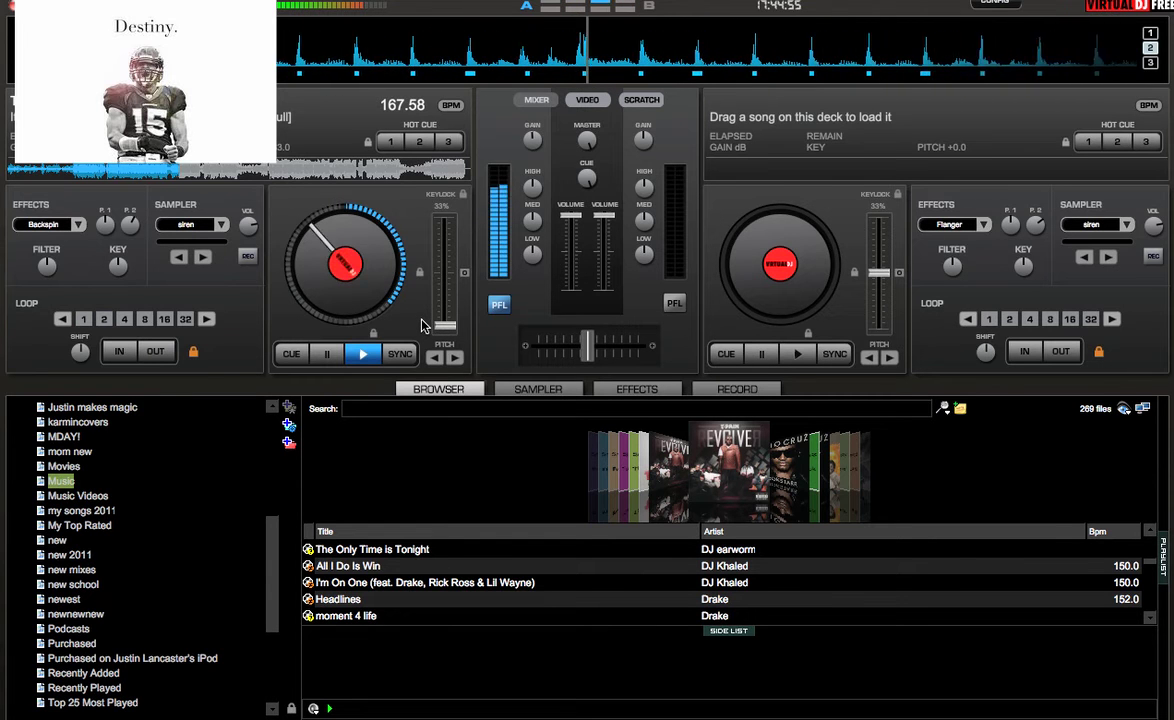
click(86, 318)
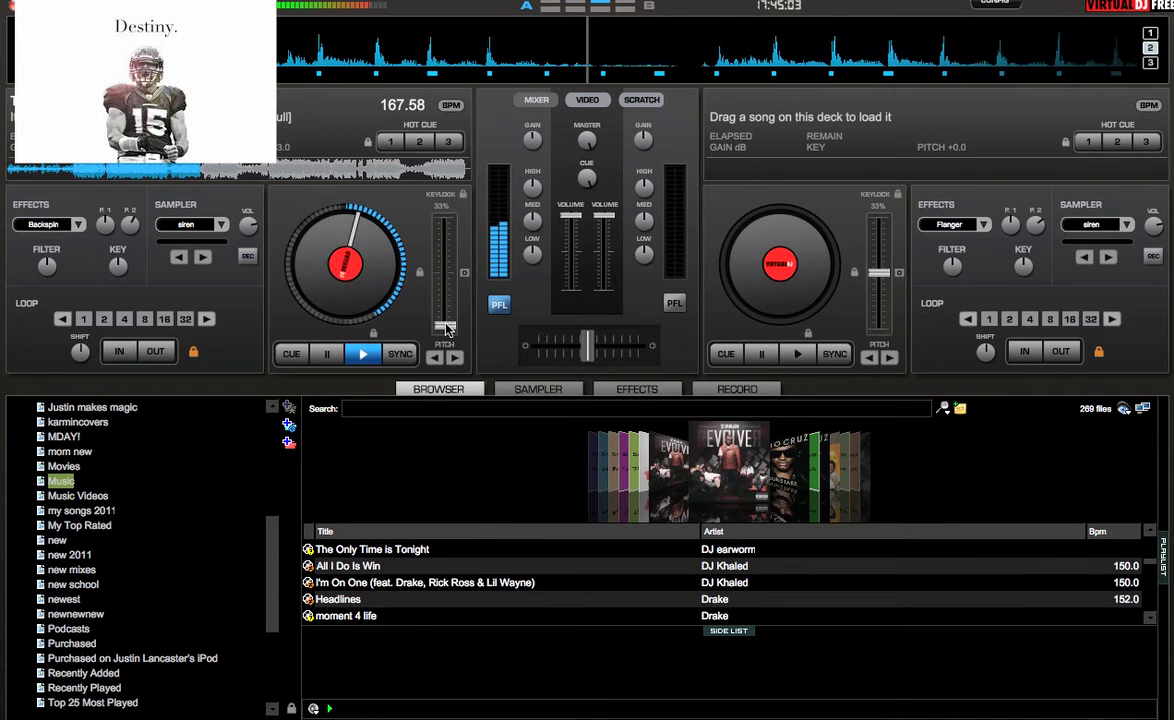
drag(446, 328, 446, 289)
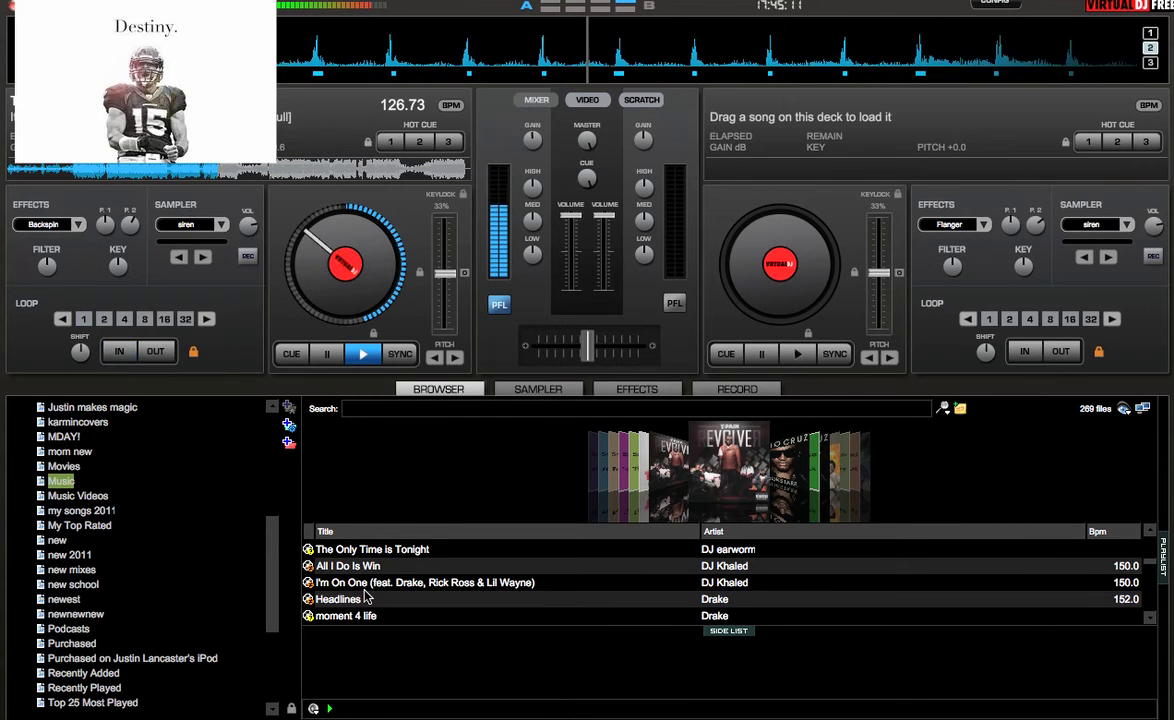
- Load Drake's "Headlines" onto deck B and, with it playing, crossfade fully from deck A to deck B
drag(758, 160, 758, 162)
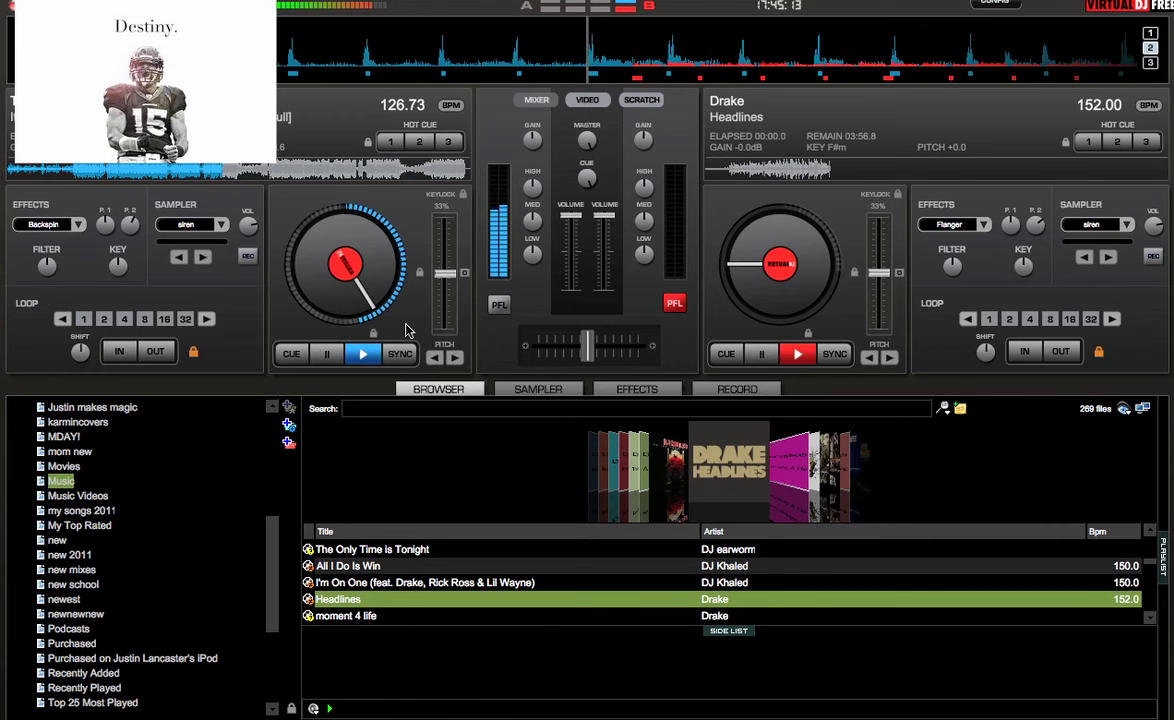
click(84, 319)
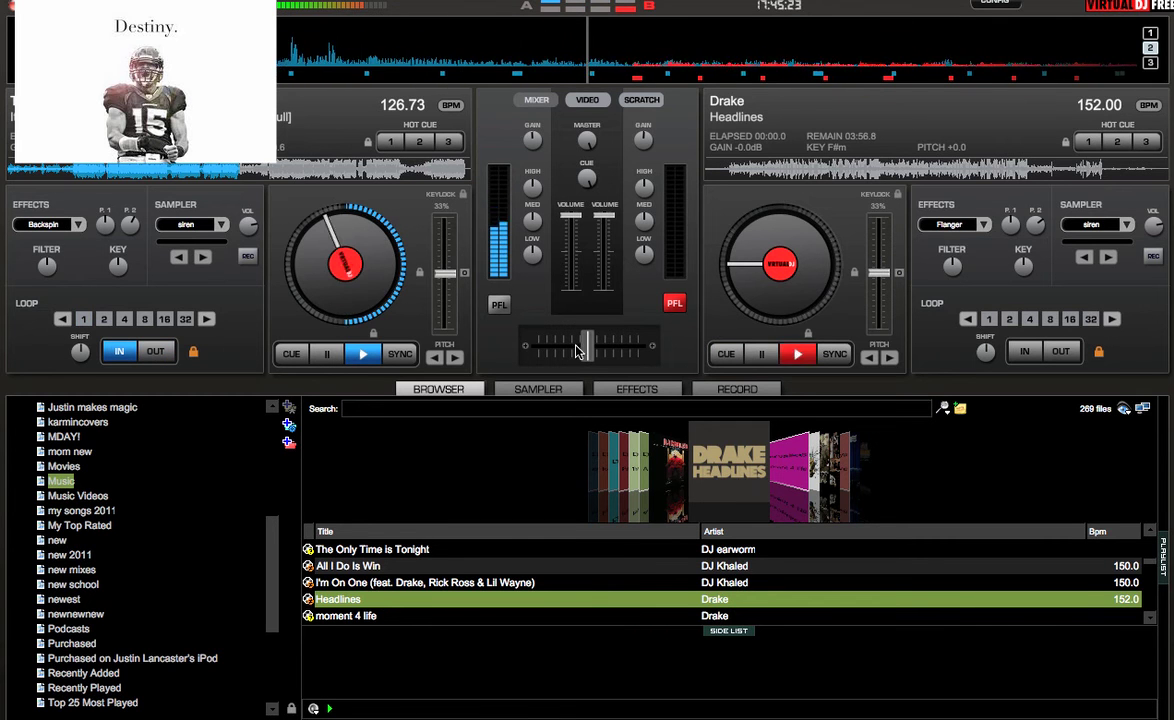
drag(533, 354, 545, 352)
key(space)
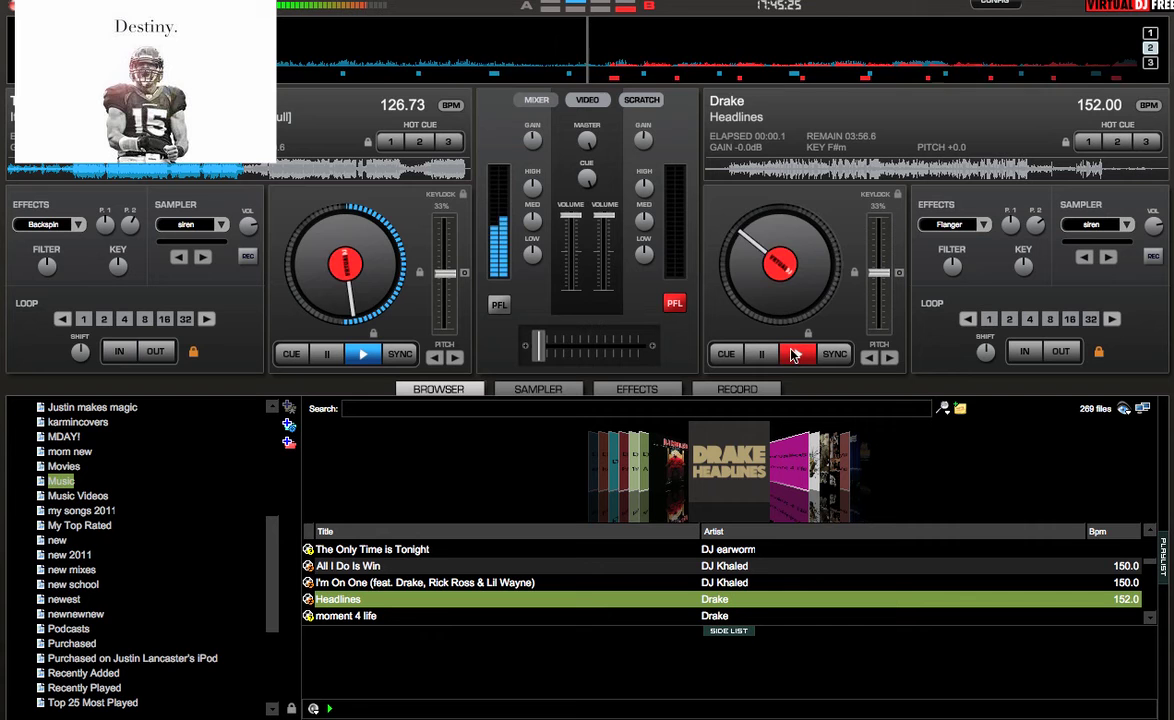
drag(545, 352, 641, 372)
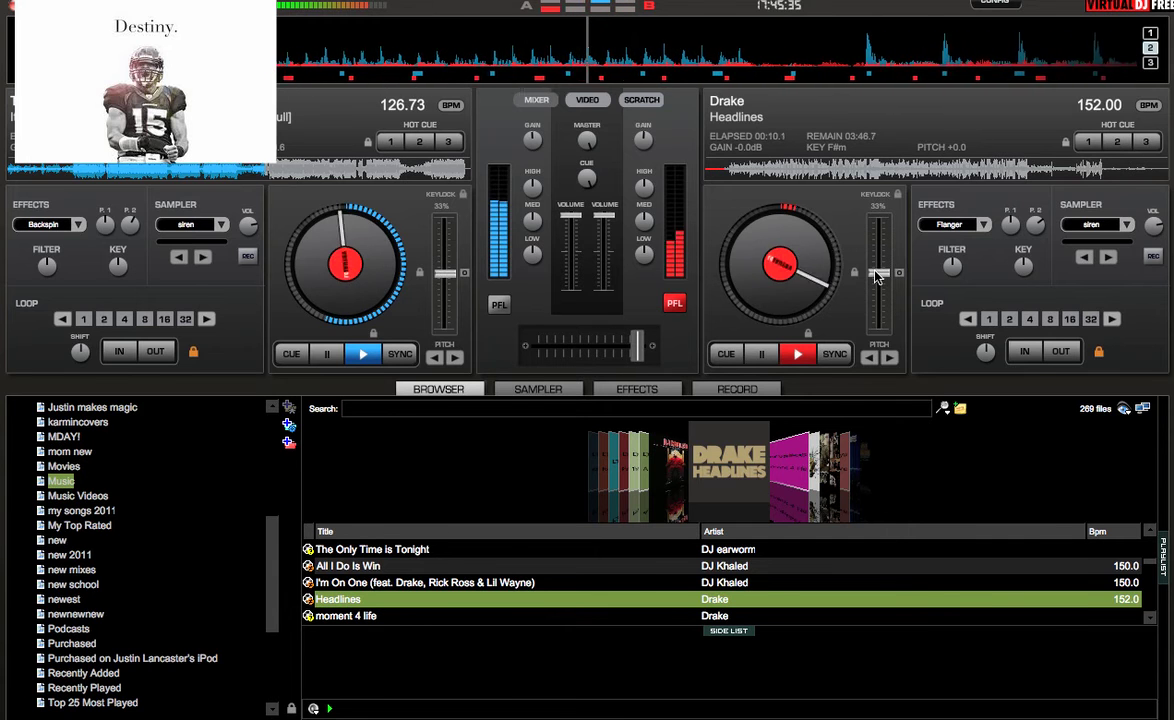
- Raise deck B's pitch to +33.0, loop one beat, and bring the pitch down to +2.9
drag(876, 274, 878, 327)
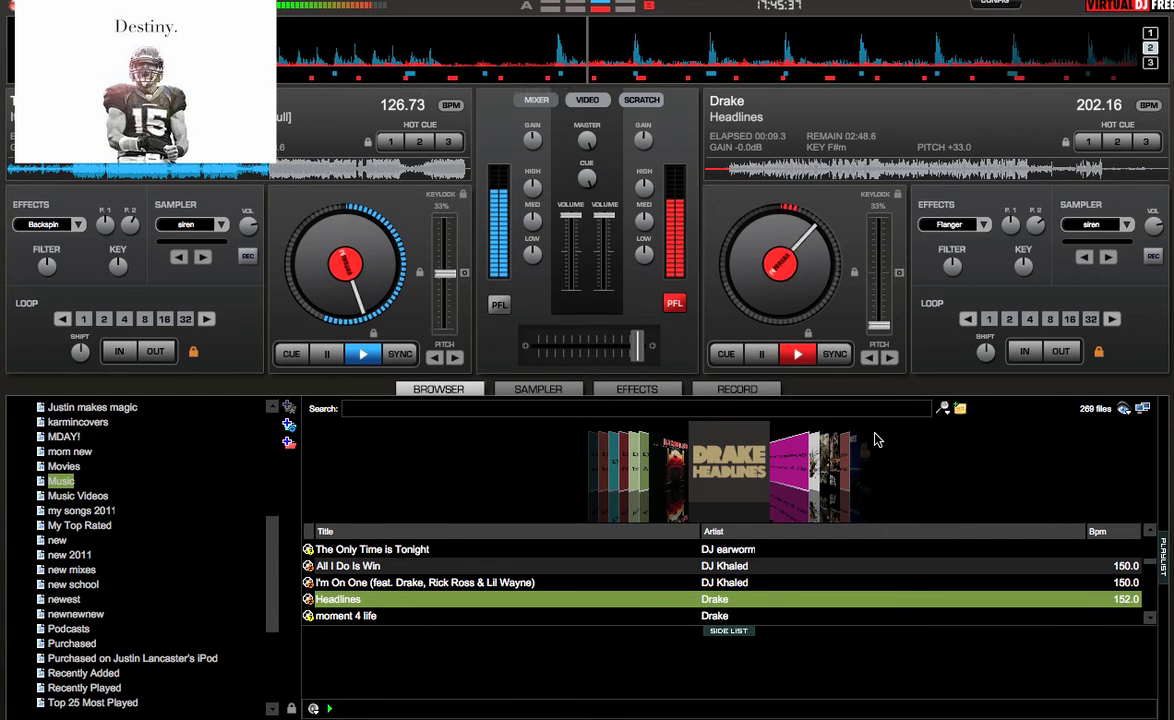
click(988, 319)
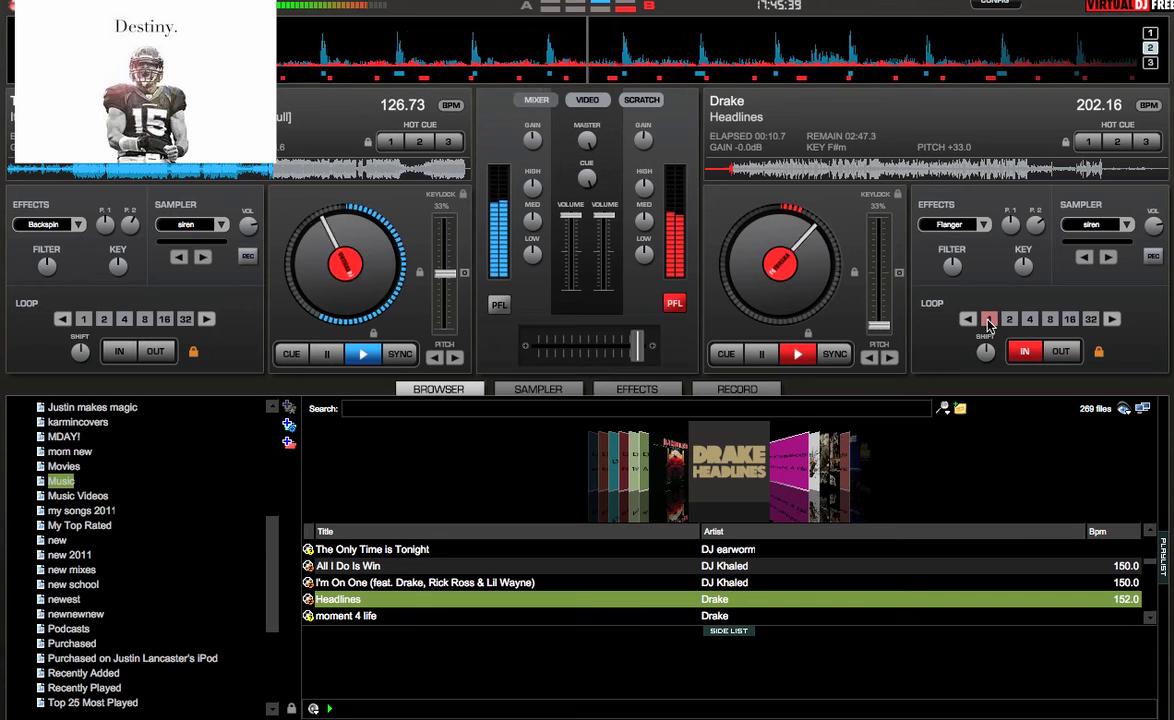
drag(878, 327, 878, 277)
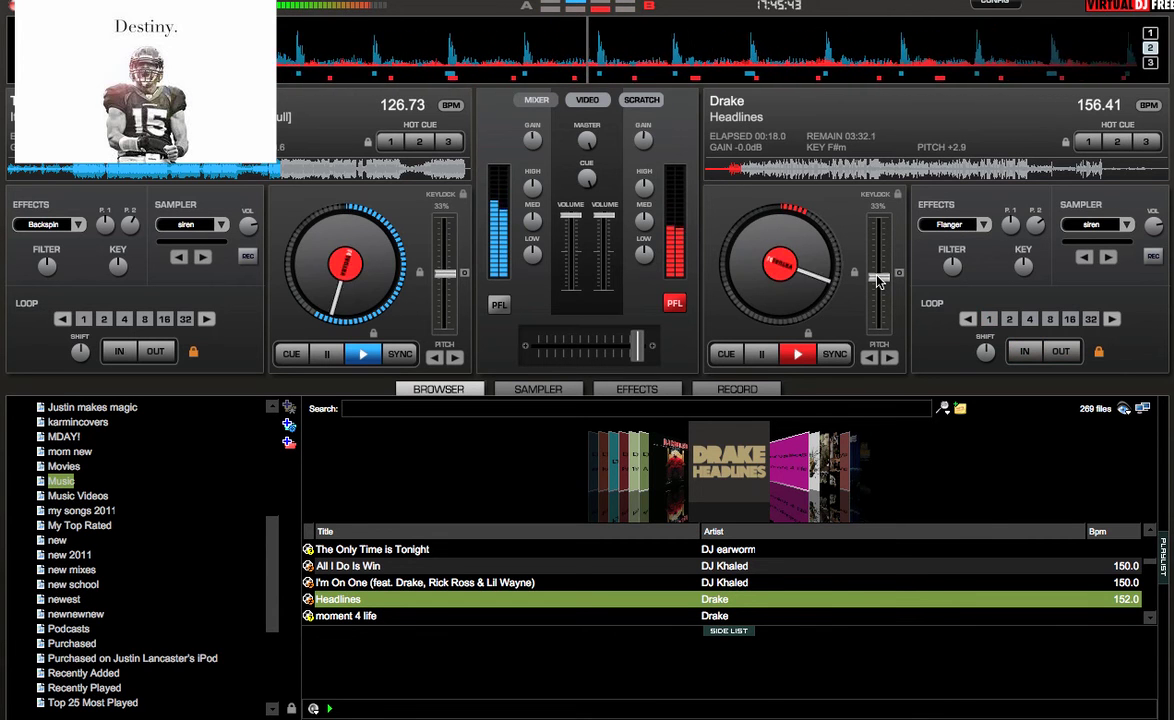
- Toggle the one-beat loop on deck B repeatedly while "Headlines" plays
click(986, 320)
click(986, 320)
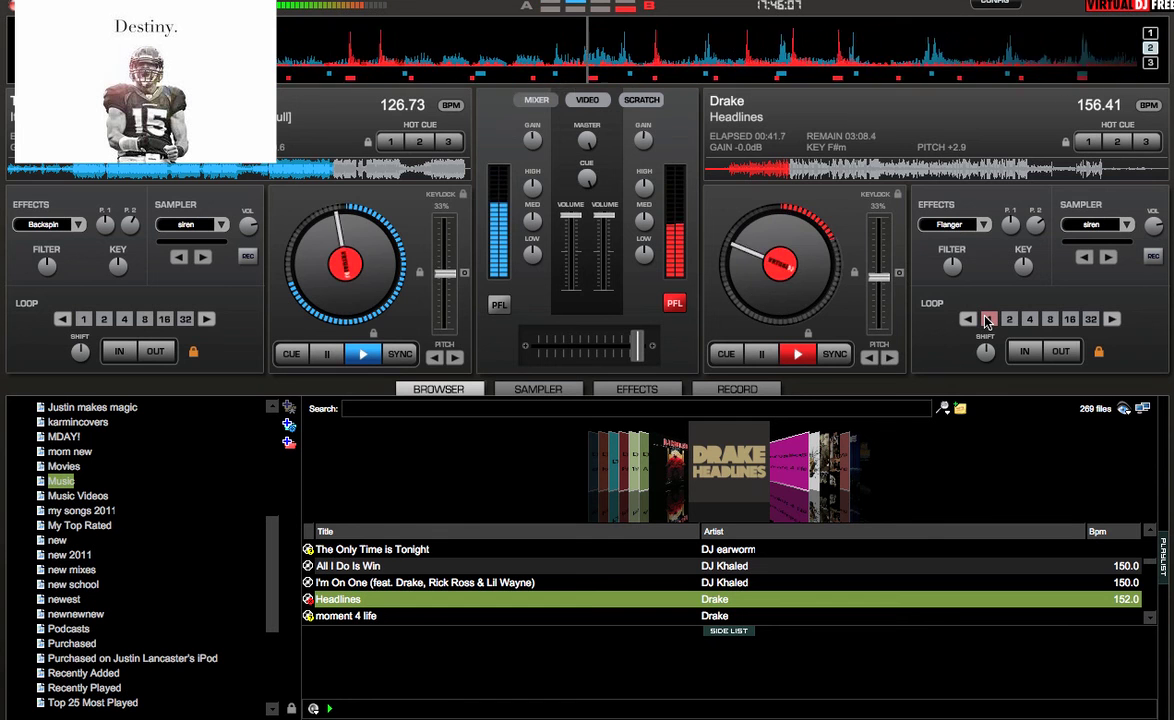
click(988, 319)
click(988, 319)
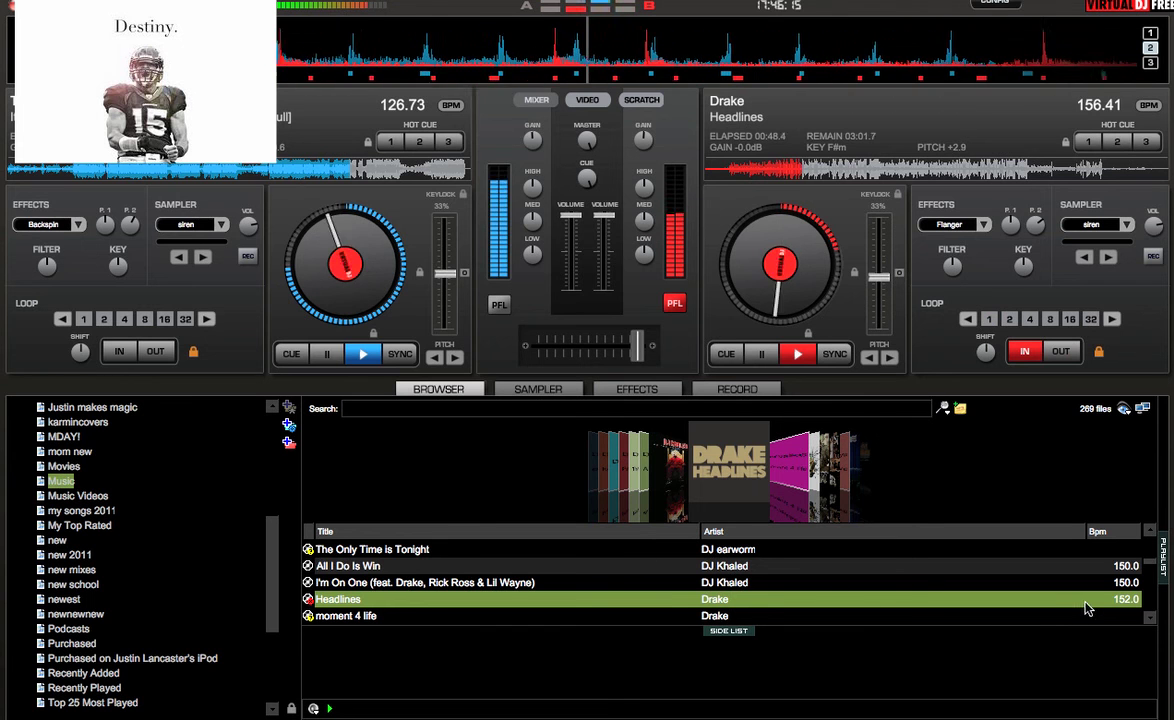
- Find "Tonight Tonight" by Hot Chelle Rae in the song list and load it onto deck A
click(1148, 617)
click(1148, 617)
click(1148, 617)
click(1148, 617)
click(1148, 617)
click(1148, 617)
click(1148, 617)
click(1148, 617)
click(1148, 617)
click(1148, 617)
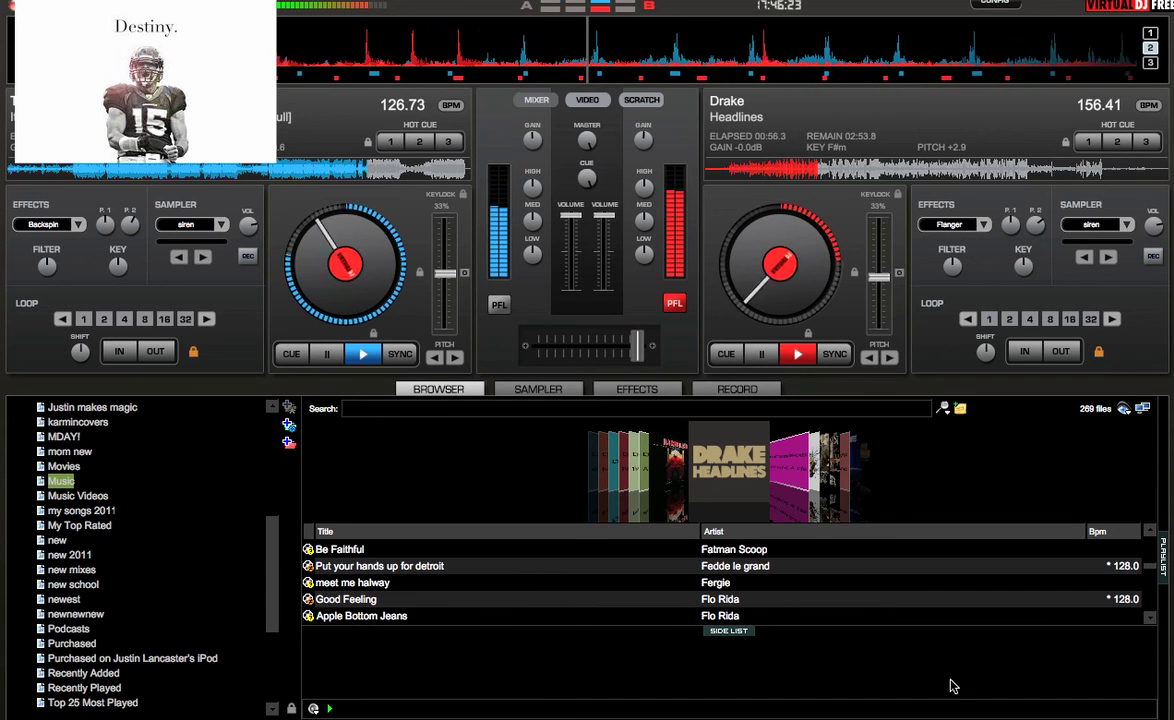
click(1147, 618)
click(1148, 617)
click(1148, 617)
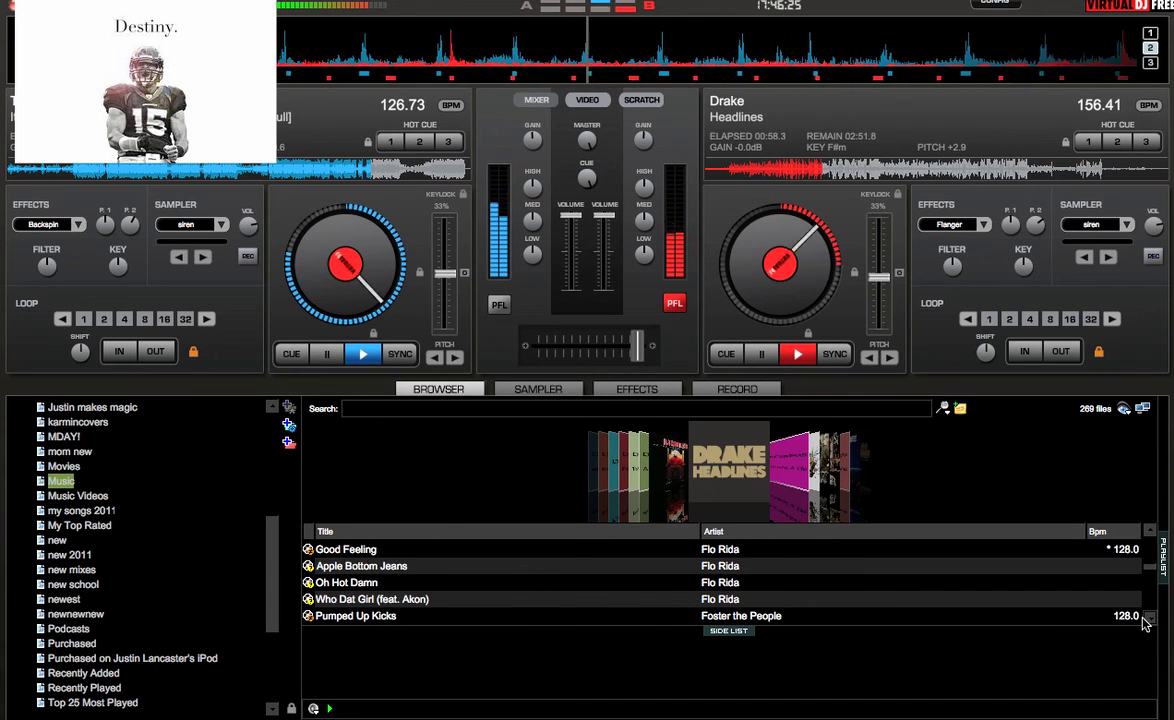
click(1148, 617)
click(1148, 617)
click(1148, 617)
click(1148, 617)
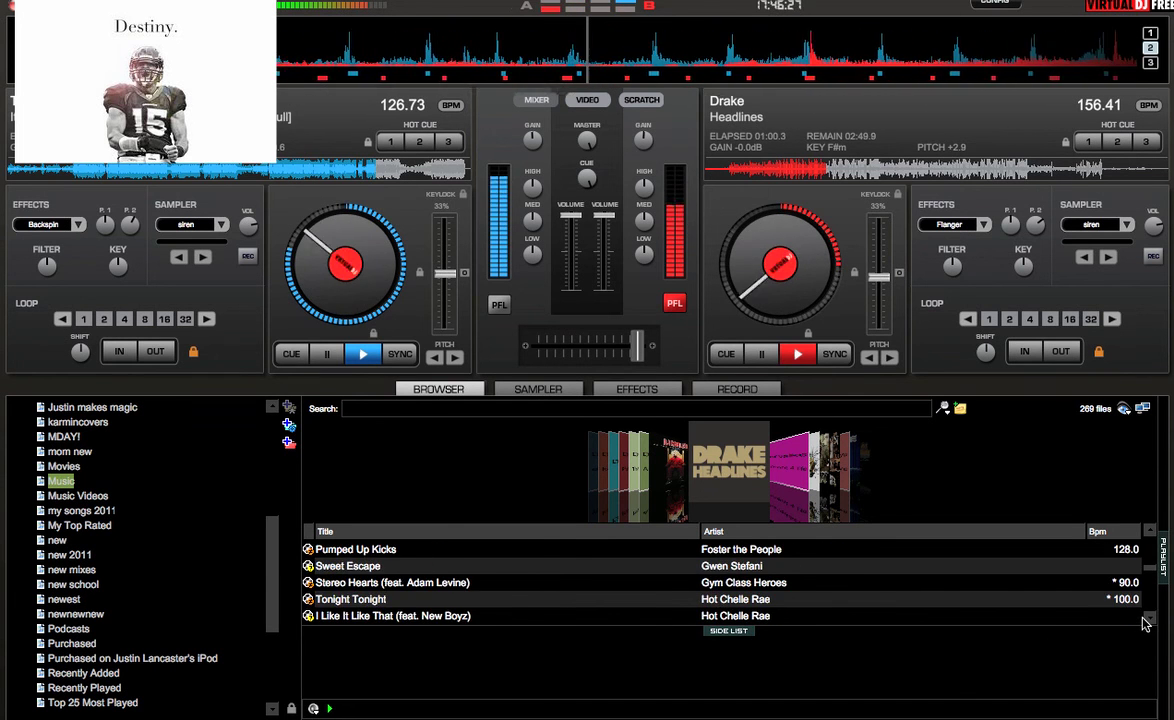
click(1148, 617)
click(1148, 617)
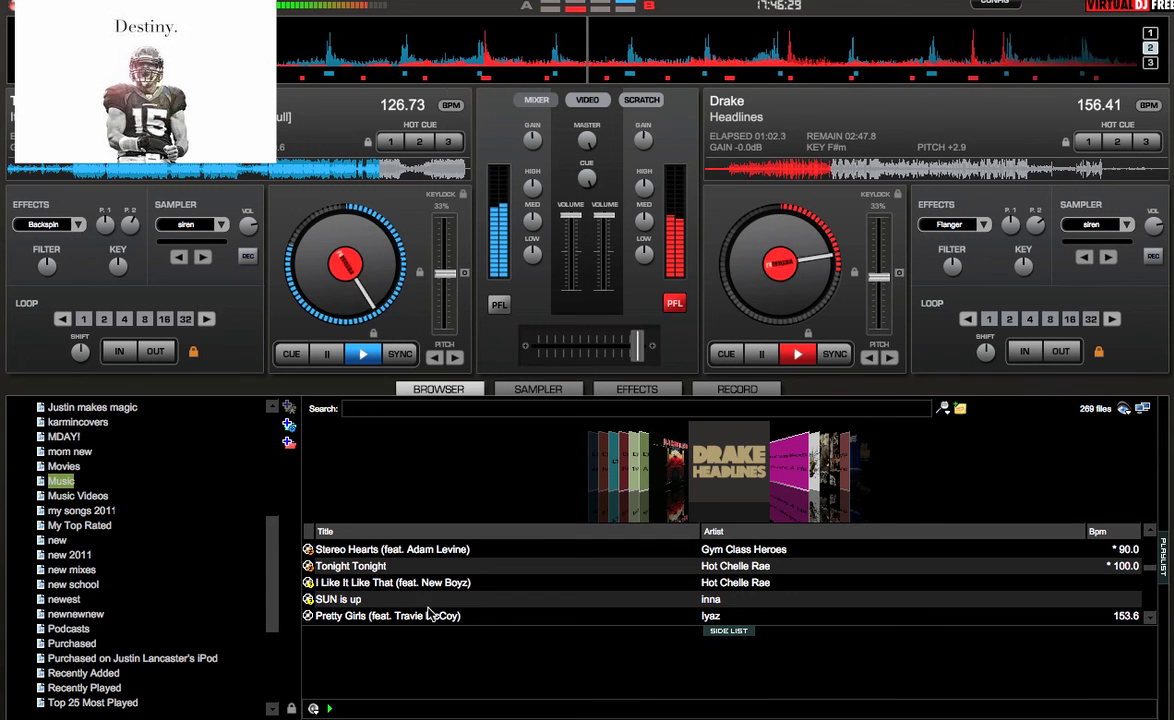
drag(350, 566, 420, 280)
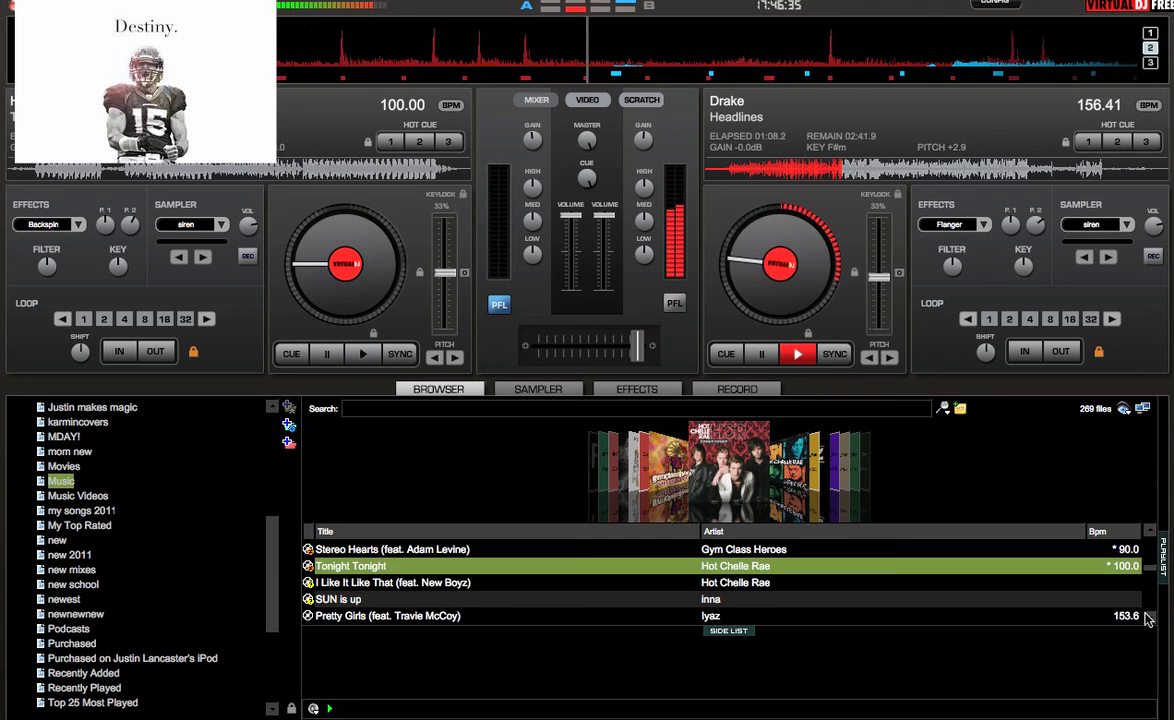
- Browse further down the artist-sorted song list through the artists beginning with J
scroll(1148, 619, down, 4)
scroll(1148, 619, down, 5)
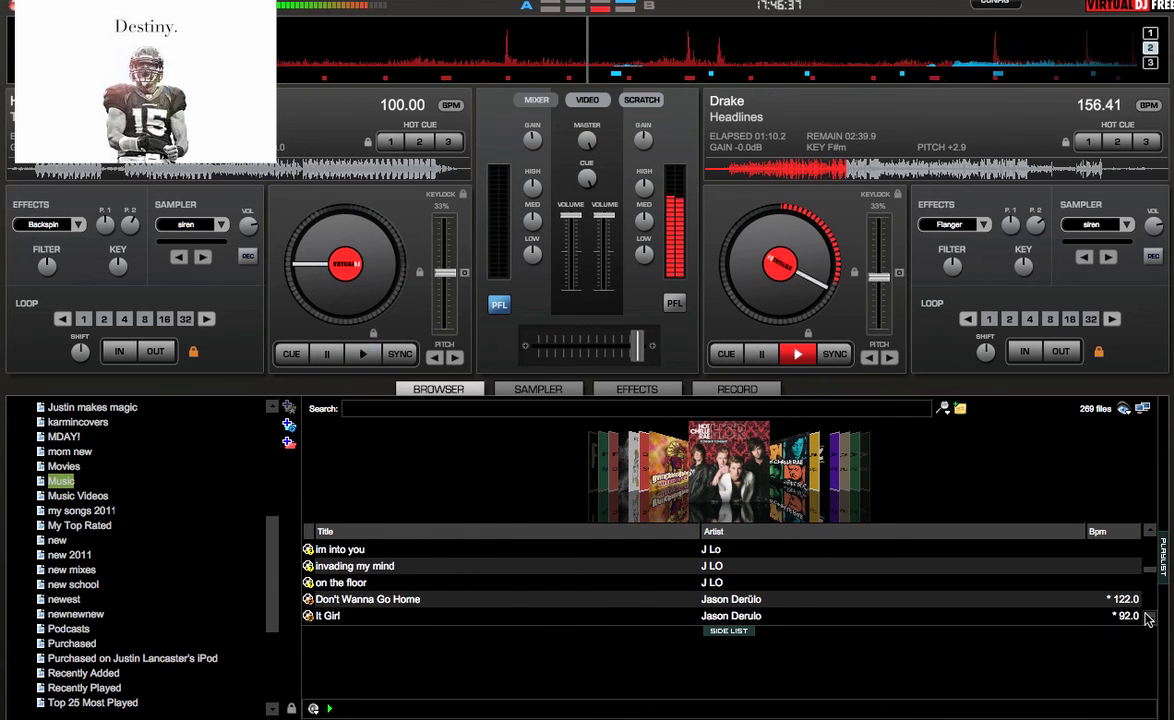
scroll(1148, 619, down, 1)
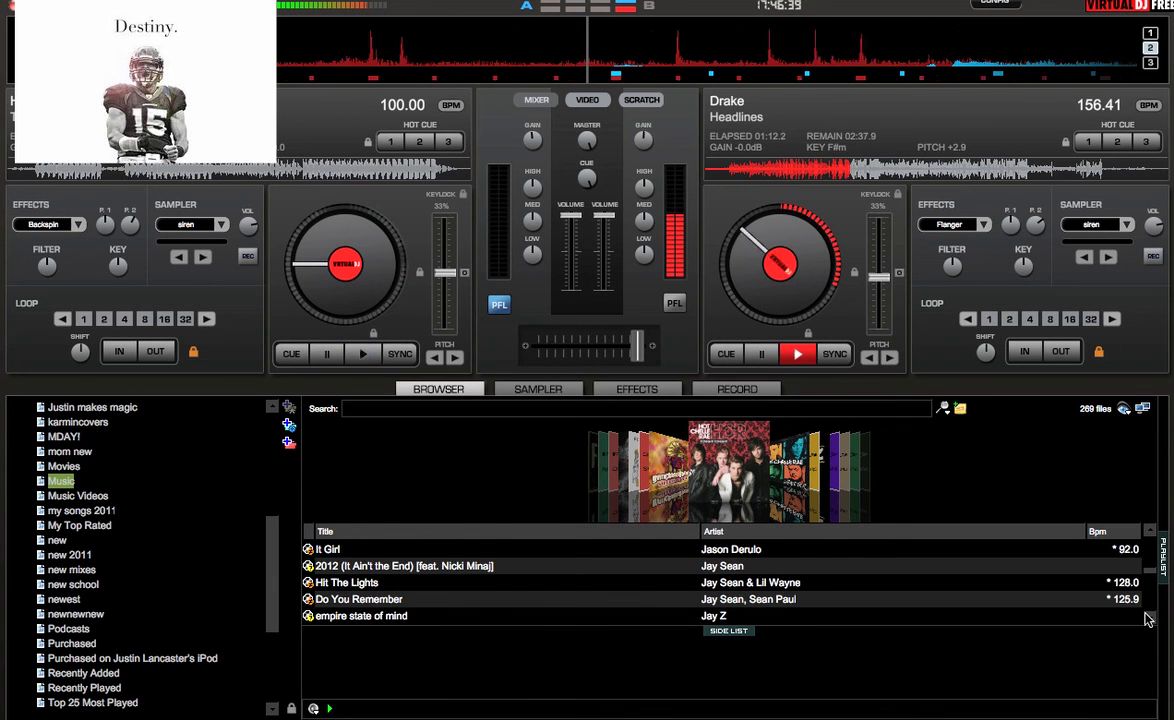
scroll(1148, 619, down, 6)
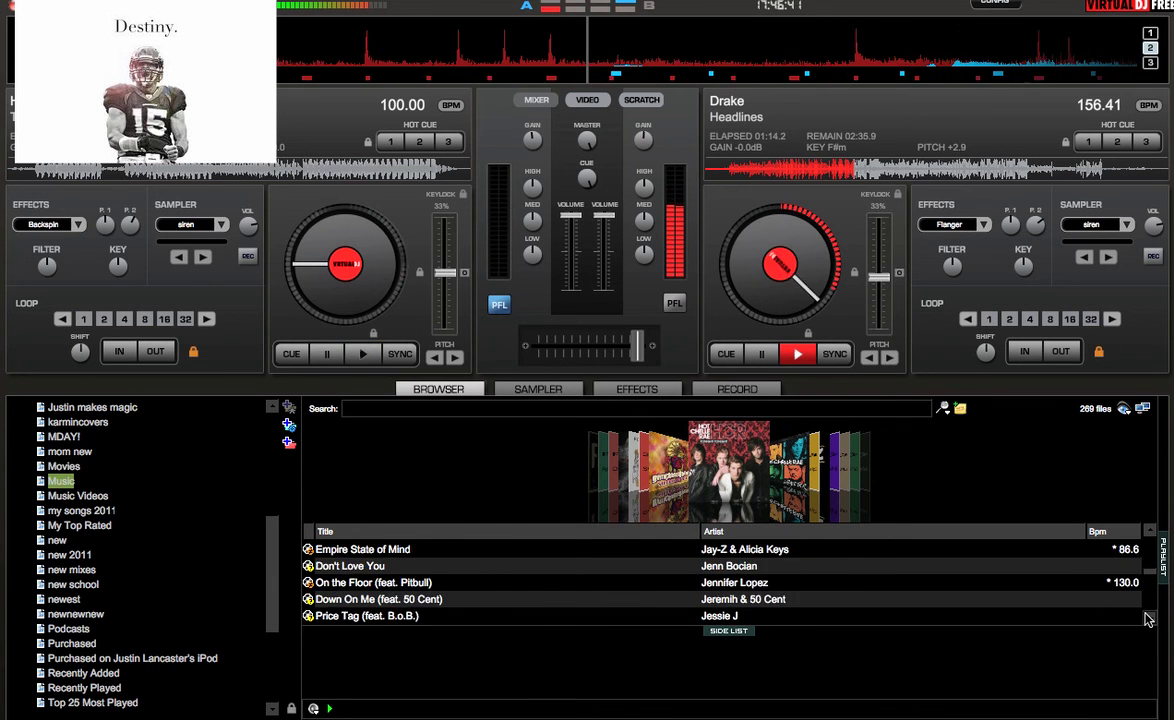